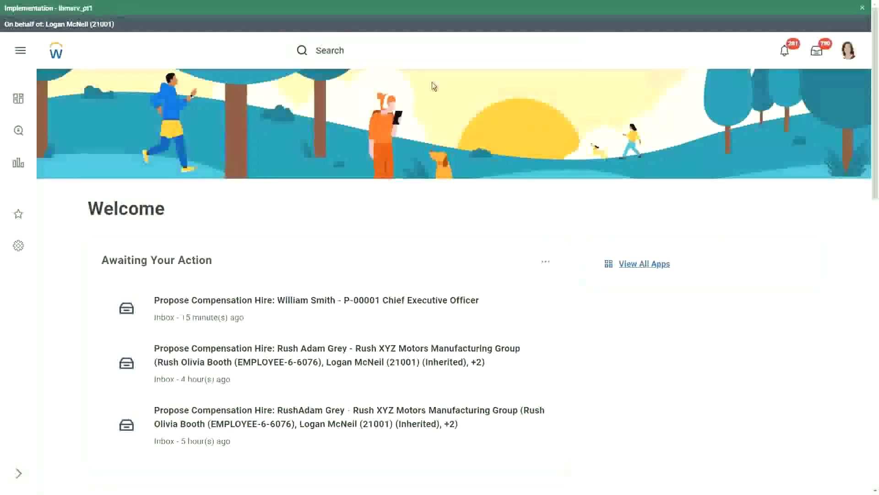
Step: Search 'cre calc field' and launch the Create Calculated Field task
click(361, 50)
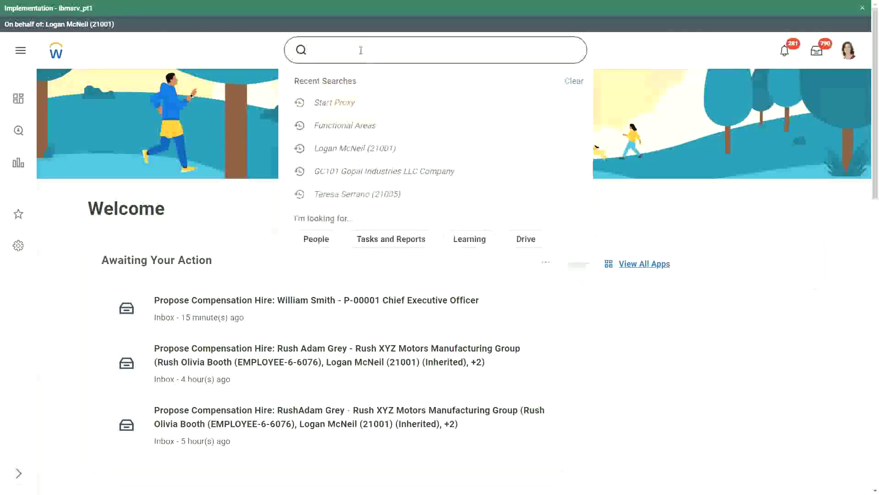
text(cre)
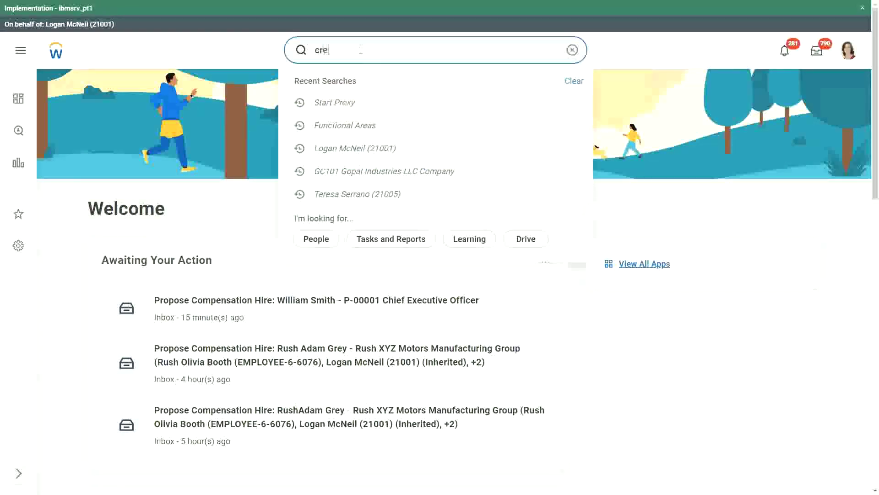
text( calc field)
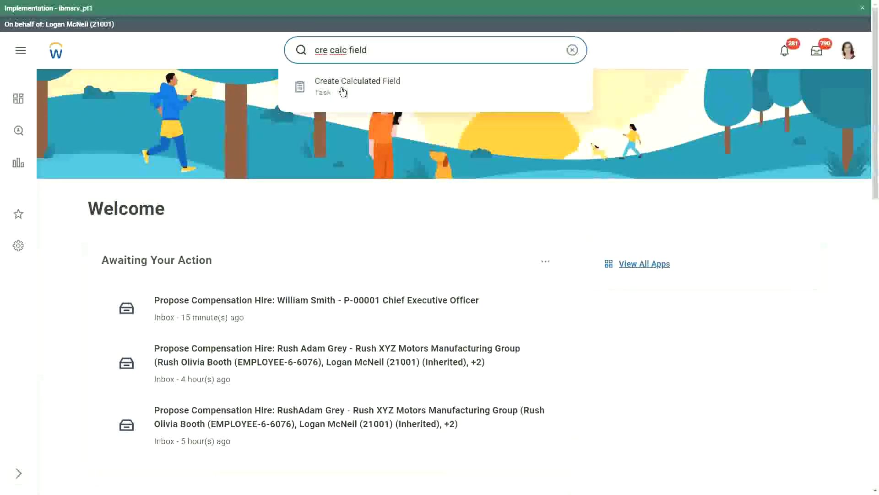
click(343, 91)
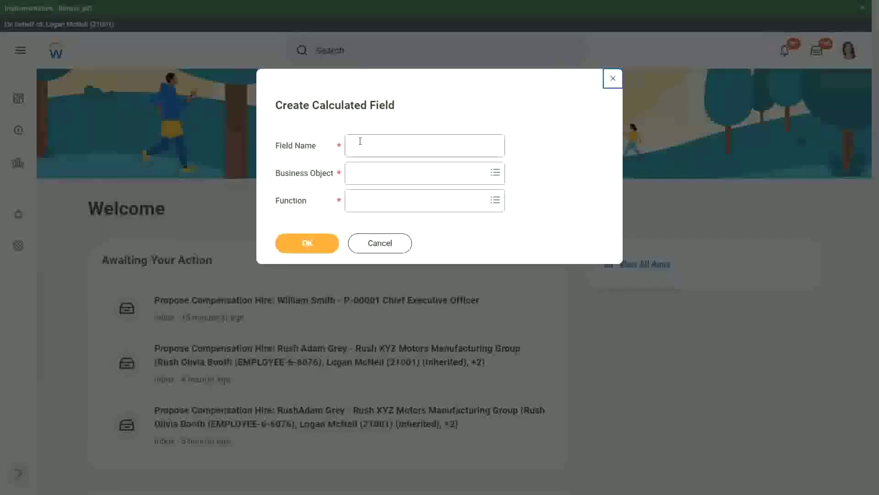
Step: Enter 'CF-WW-Eval Exp-Test' as the calculated field's name
click(360, 141)
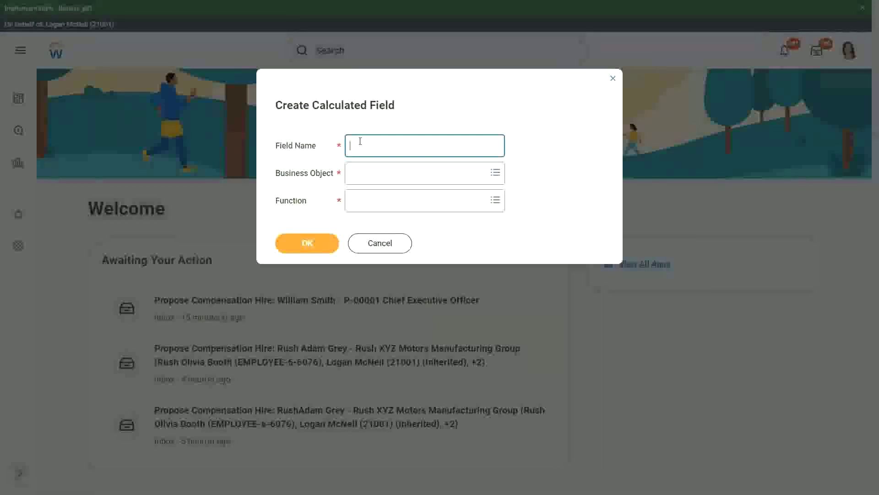
text(CF-WW-)
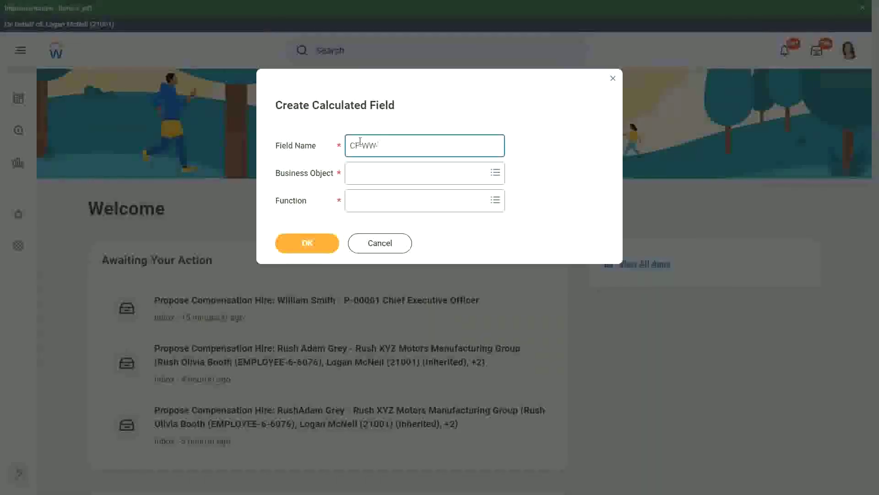
text(E)
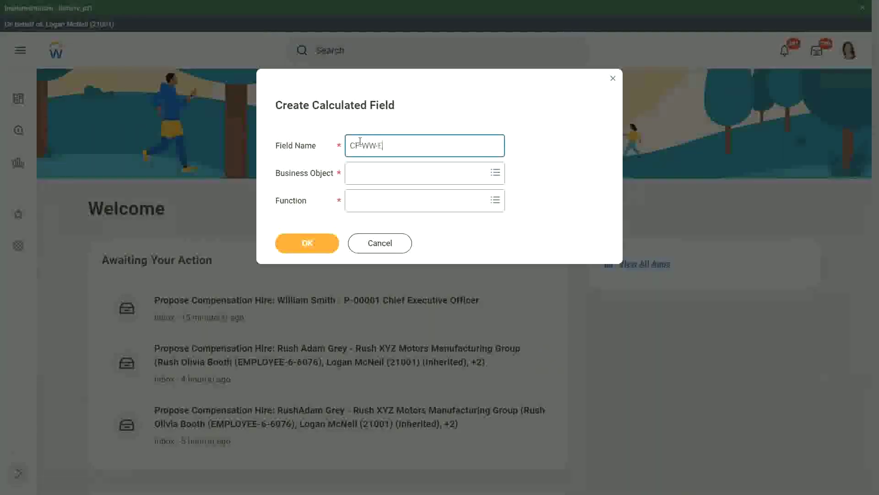
text(val Exp)
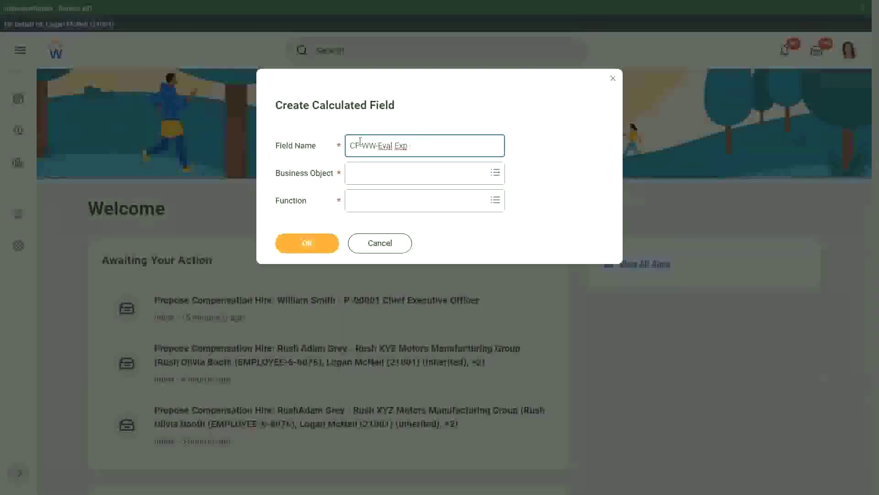
key(BackSpace)
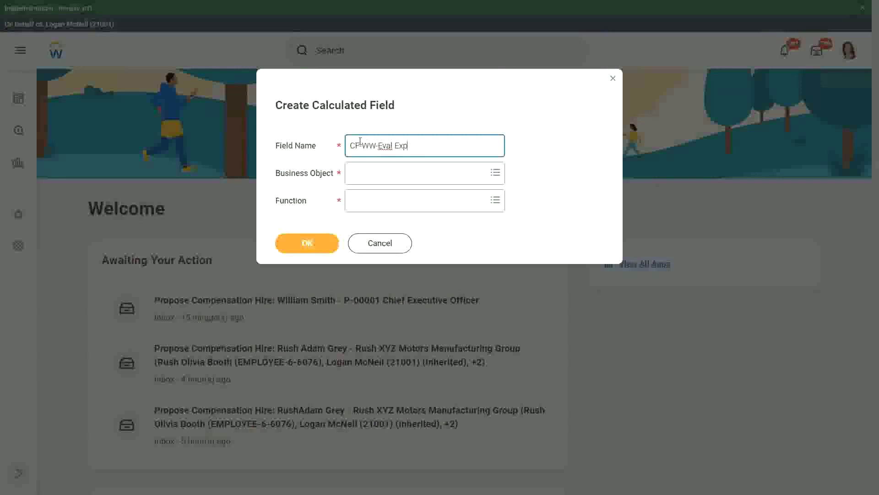
text(-Test)
Step: Choose Worker as business object and Evaluate Expression as function, then confirm
key(Tab)
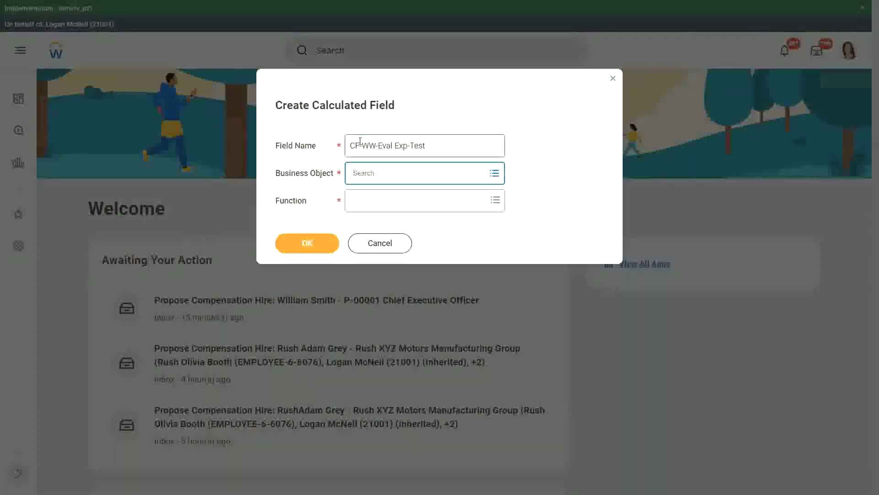
text(worker)
key(Return)
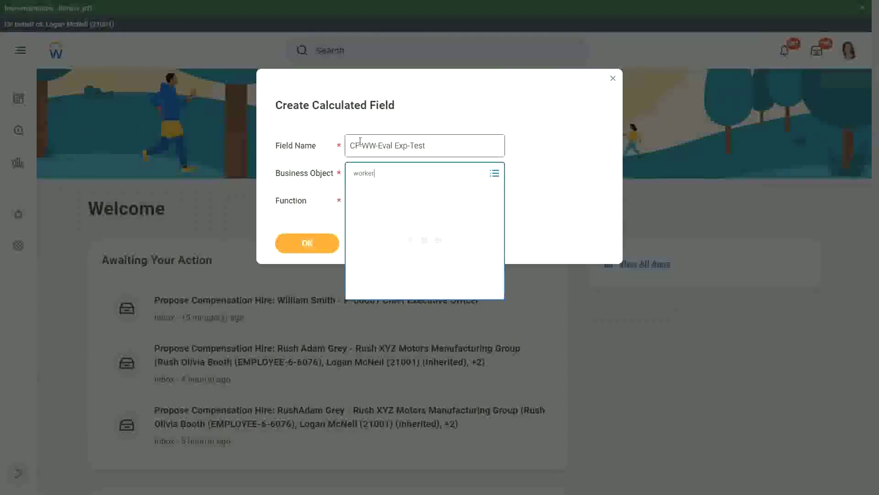
key(Return)
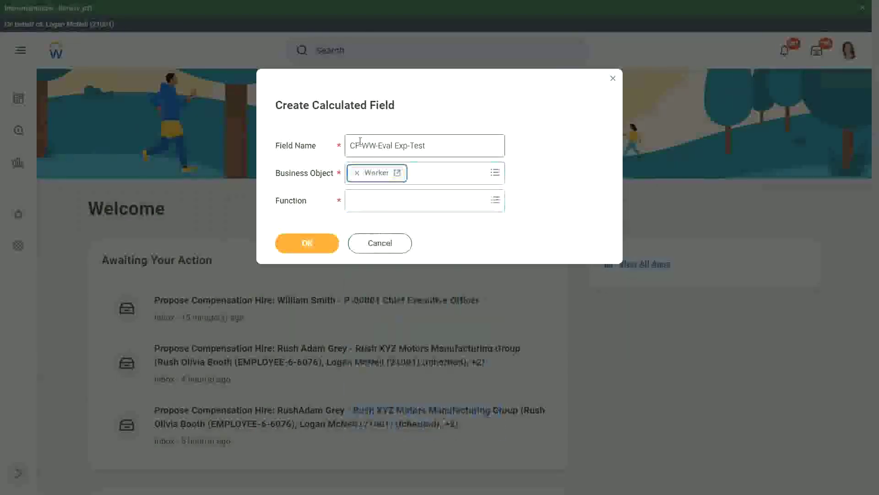
key(Tab)
text(eval exp)
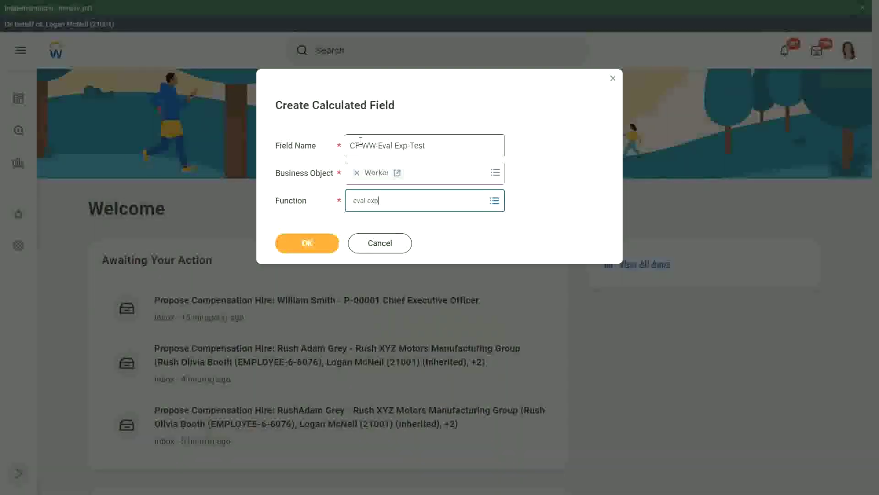
key(Return)
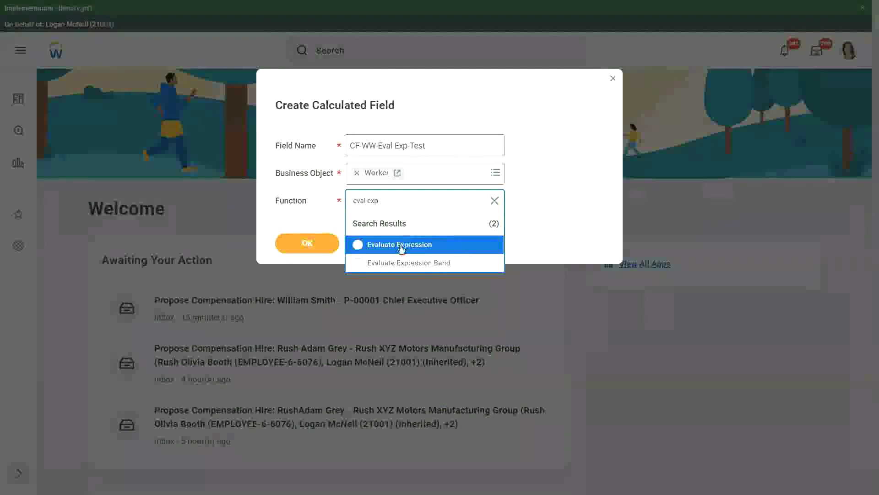
click(308, 244)
click(310, 245)
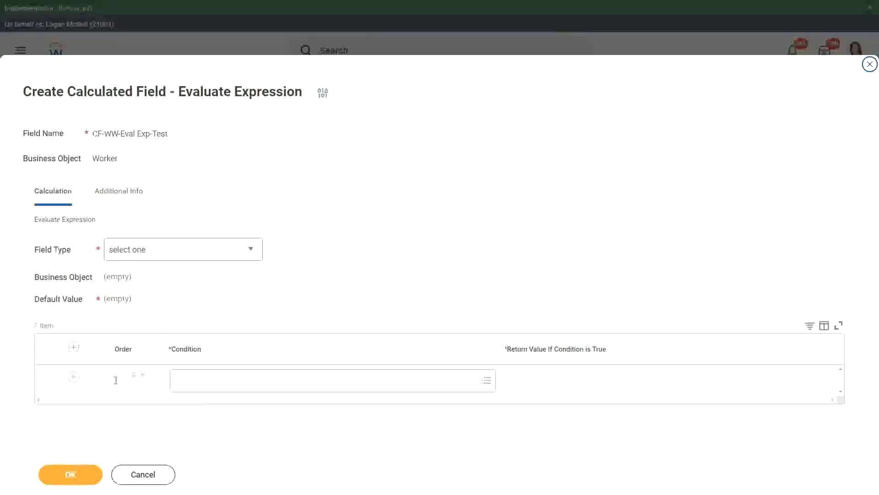
Step: Begin a note over the Condition box on the loaded Evaluate Expression page
click(176, 383)
Step: Annotate the Condition box with 'Boolean or a T/F field'
click(204, 367)
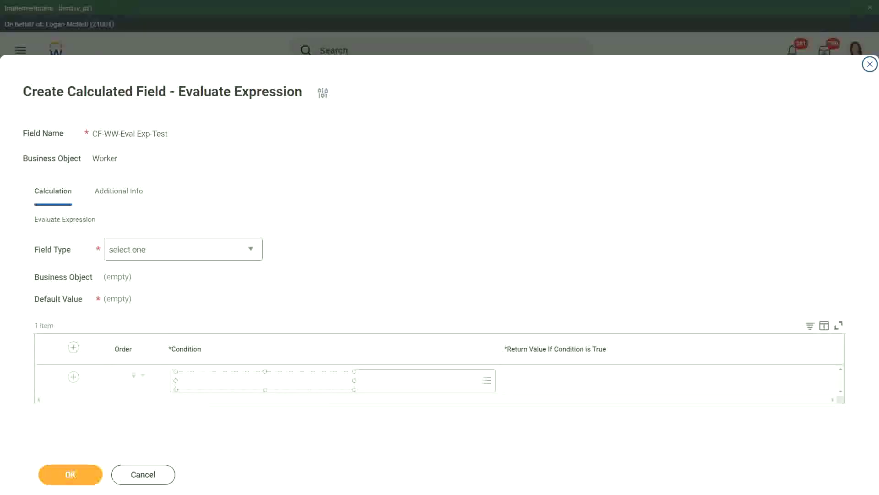
text(Boolean)
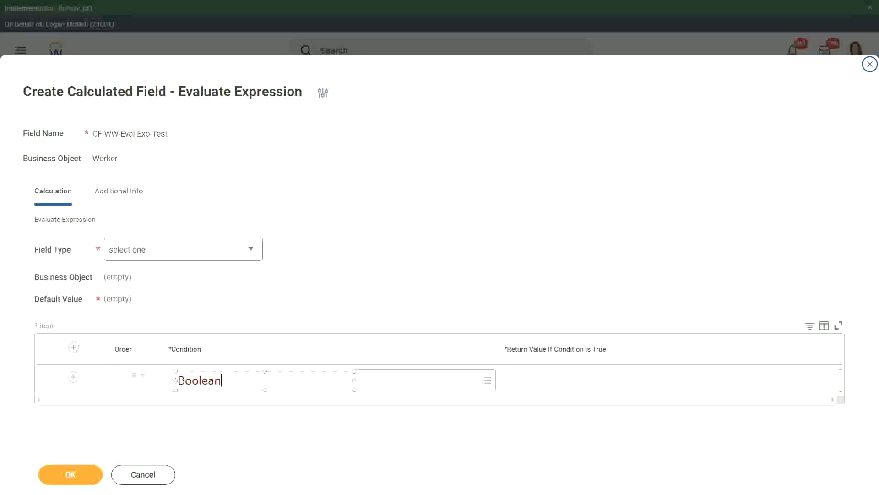
text( or a T/F field)
click(310, 287)
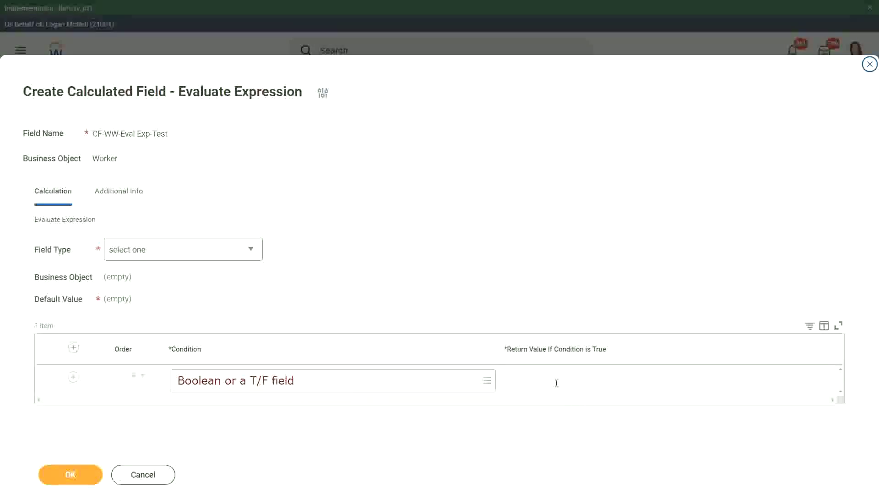
Step: Add a one-line 'Another Calc Field that gives the result' note in the return value column
click(508, 381)
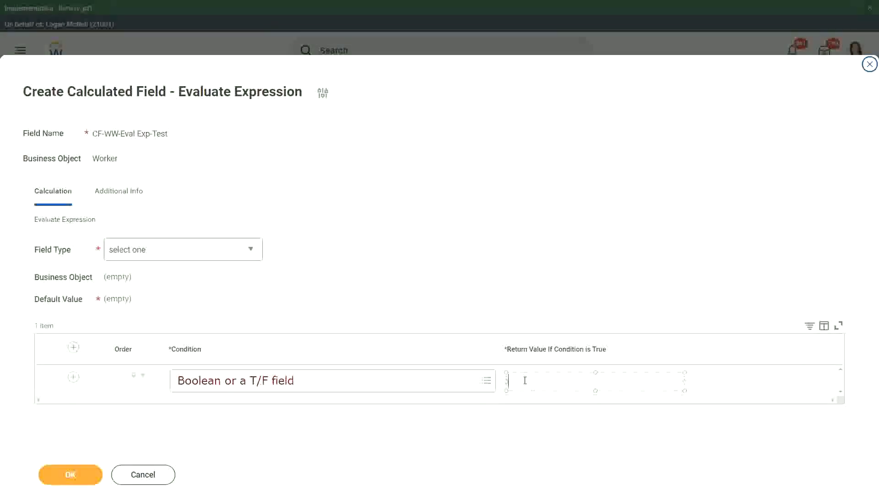
text(An)
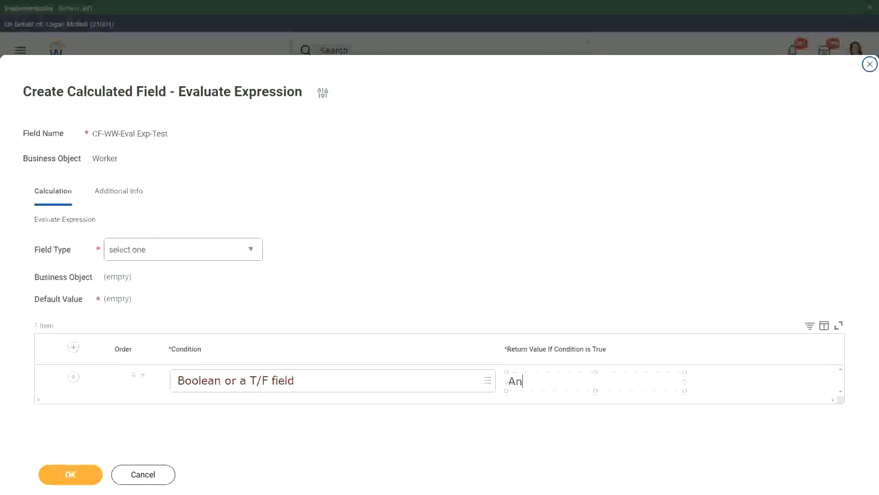
text(other Calc Field that )
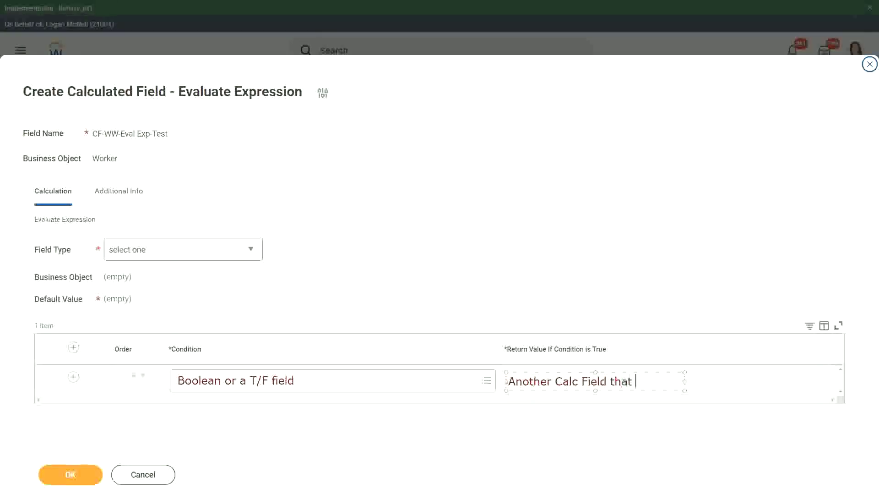
text(gives the result)
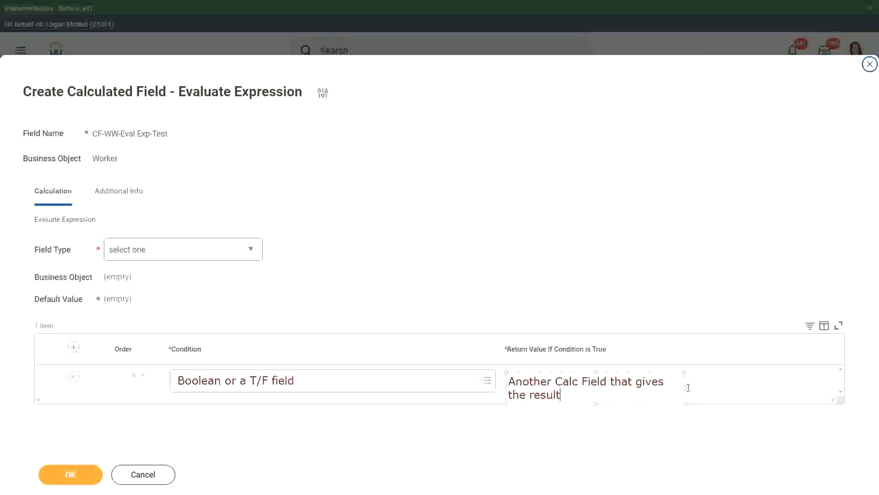
drag(685, 388, 771, 378)
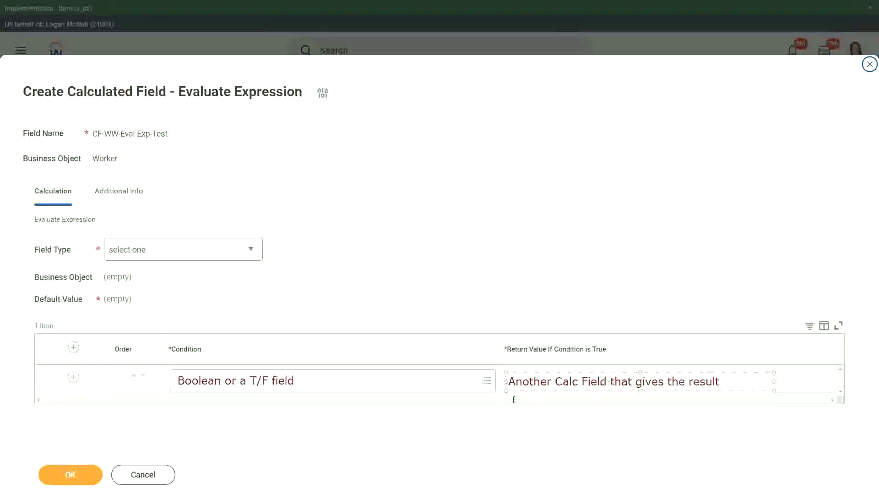
click(491, 426)
Step: Set the calculated field's Field Type to Text
click(255, 247)
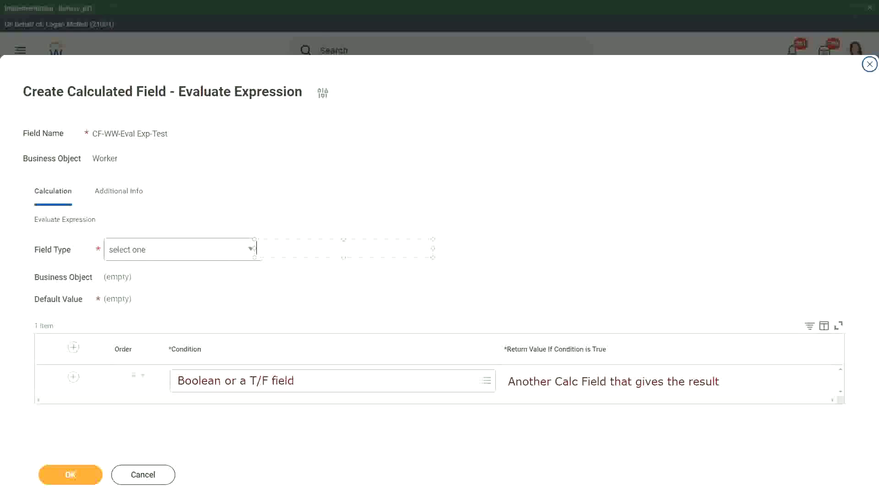
click(89, 189)
click(254, 250)
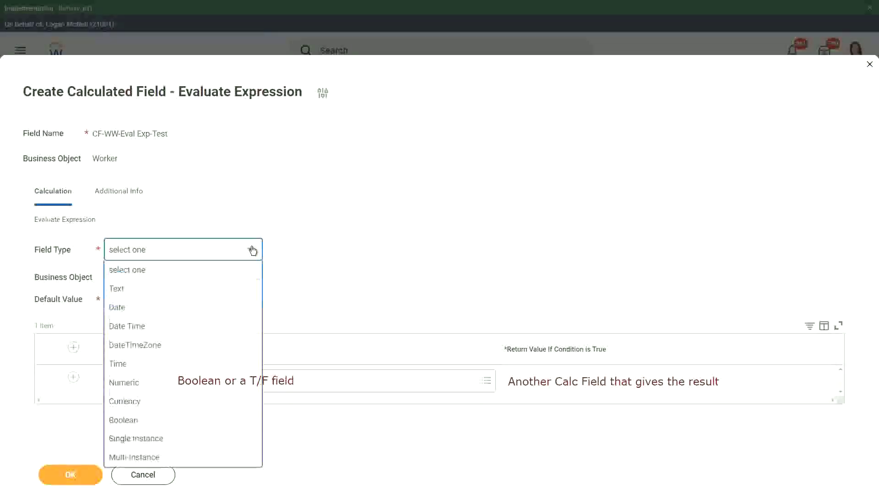
click(253, 249)
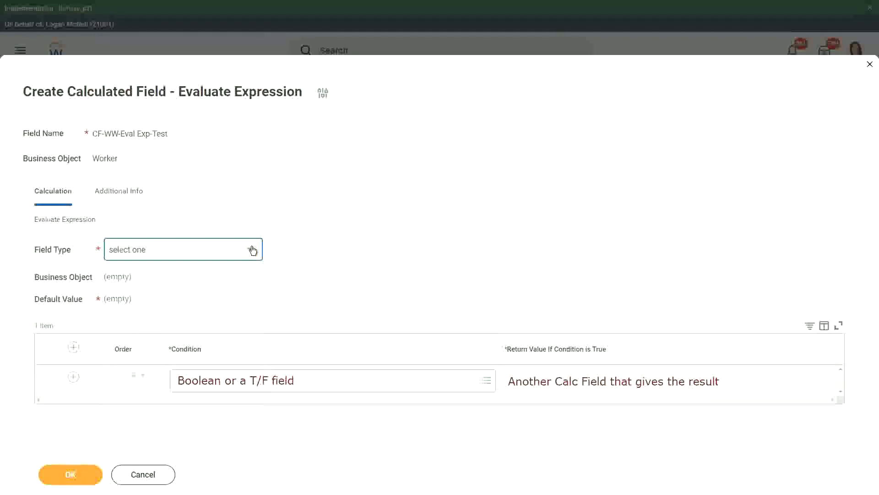
click(254, 249)
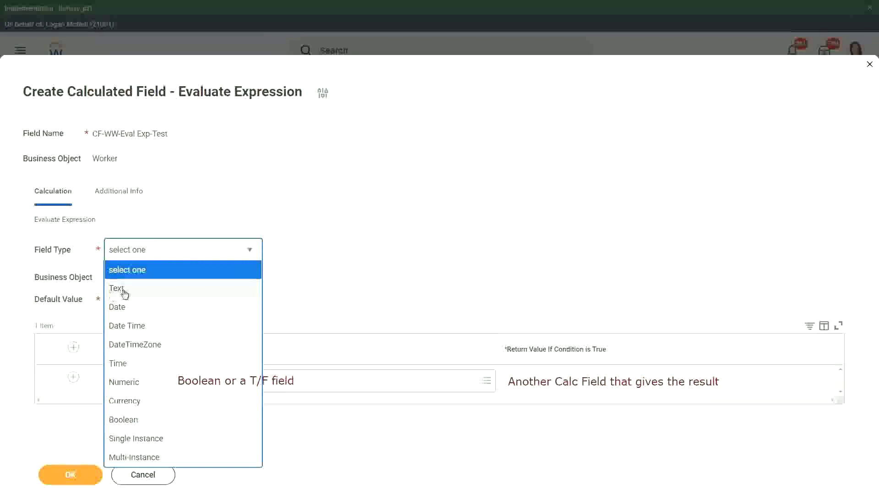
click(115, 287)
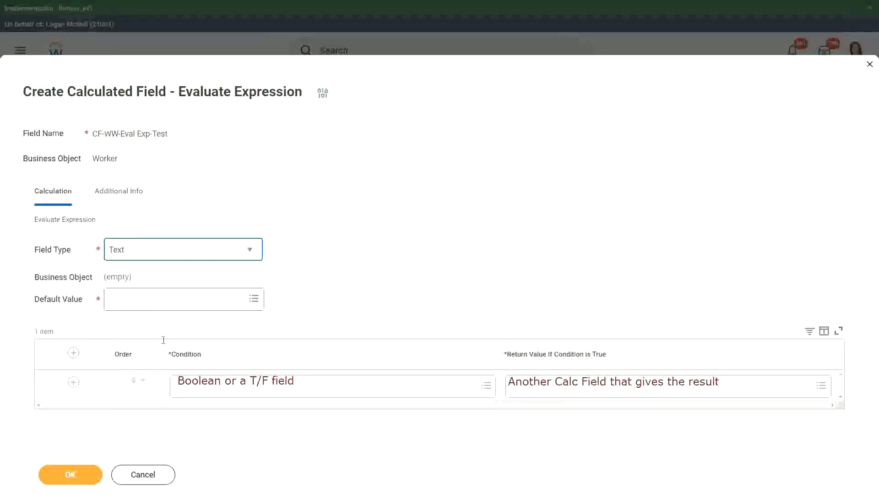
Step: Annotate the Default Value field with 'Some Default Value'
click(118, 299)
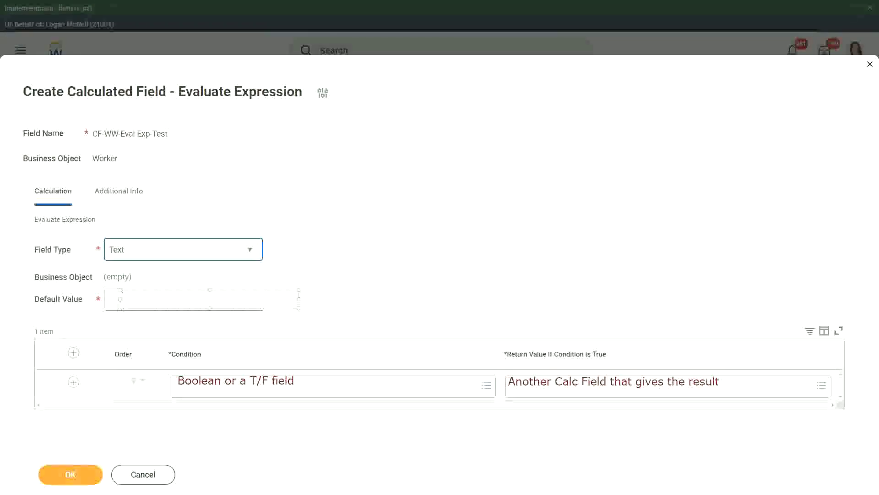
text(Some )
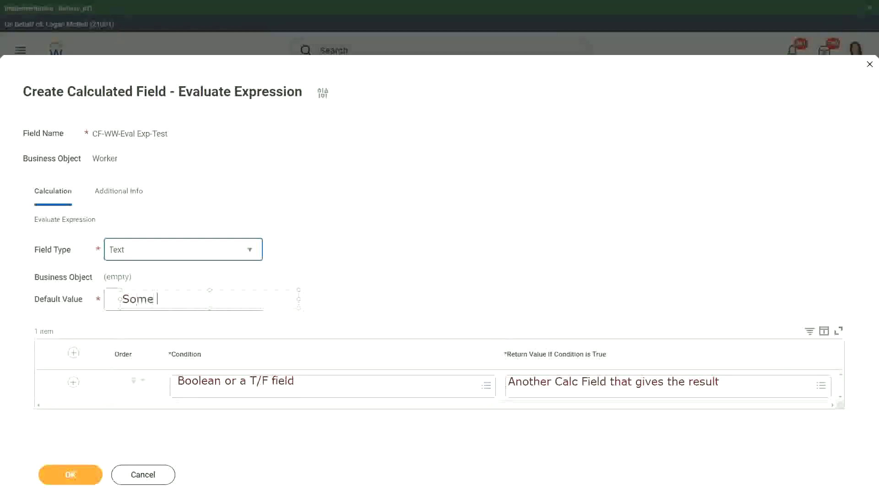
text(Default Value)
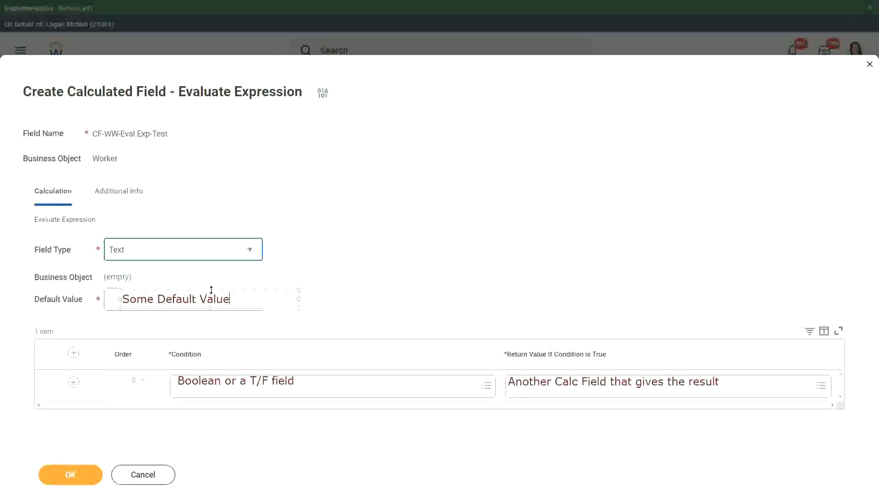
click(363, 292)
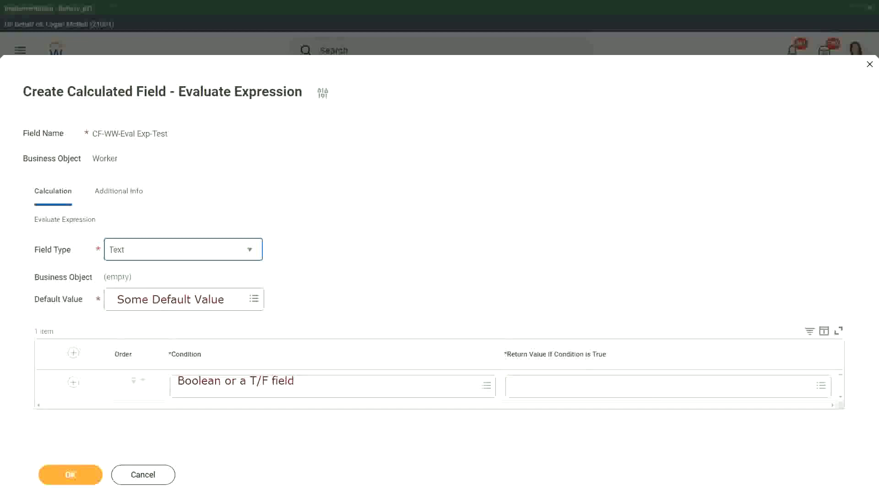
Step: Write a widened return value note: 'Type in the value that you want in the output'
click(518, 385)
text(Type in )
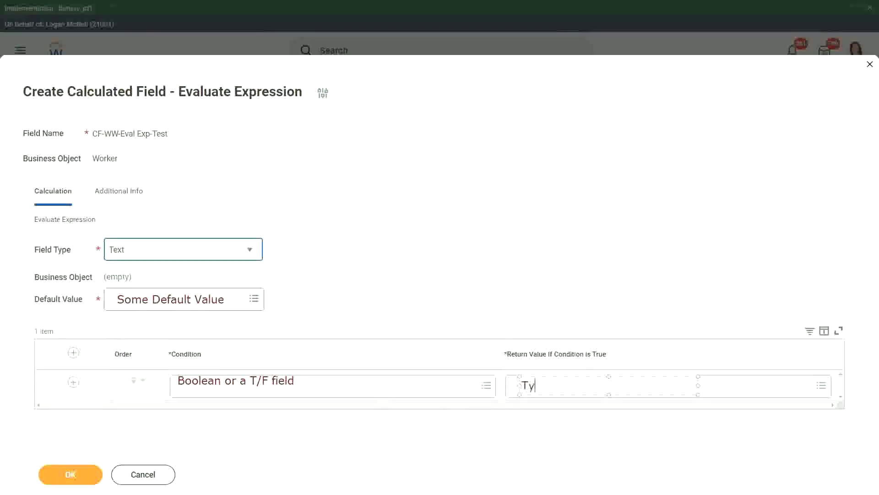
text(the value that )
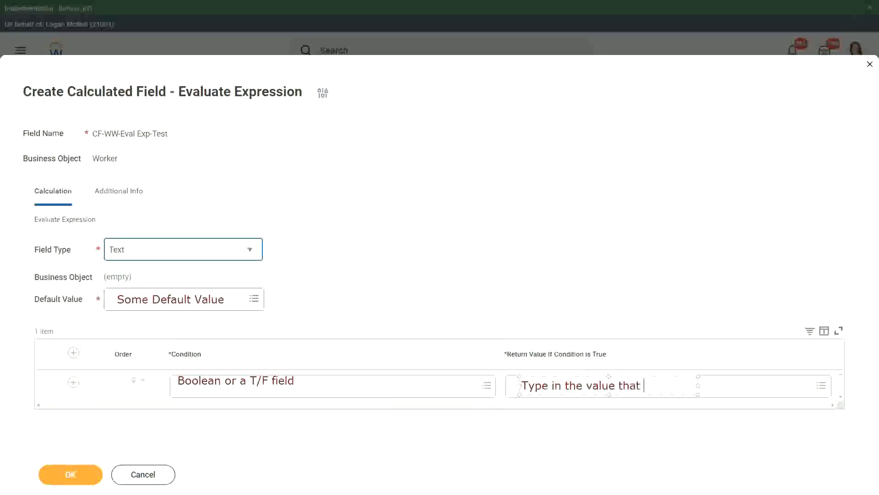
text(you want in)
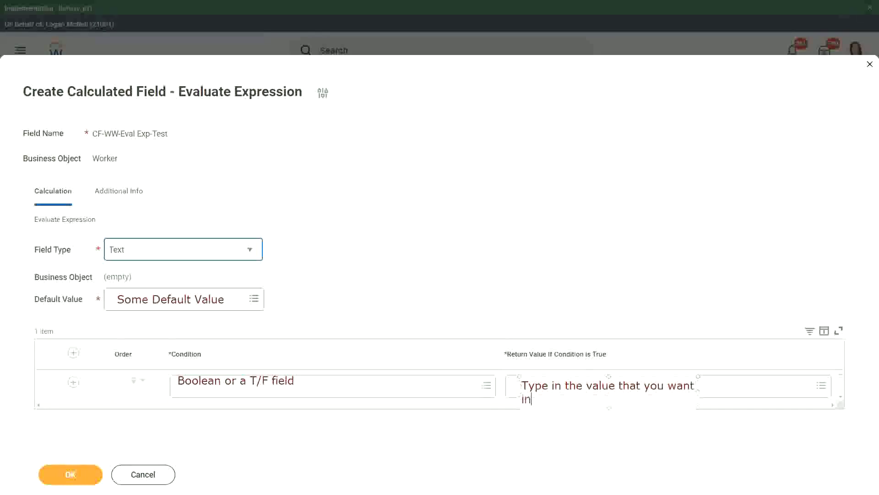
text( the output)
drag(699, 393, 795, 376)
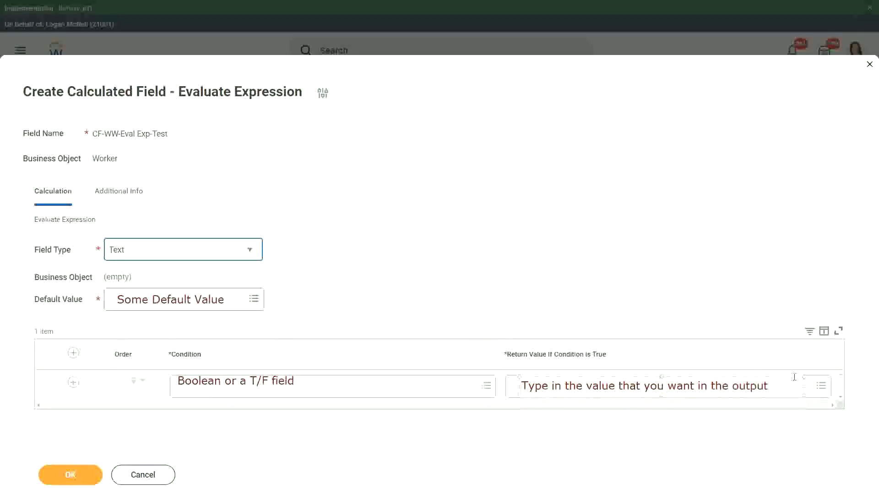
click(705, 292)
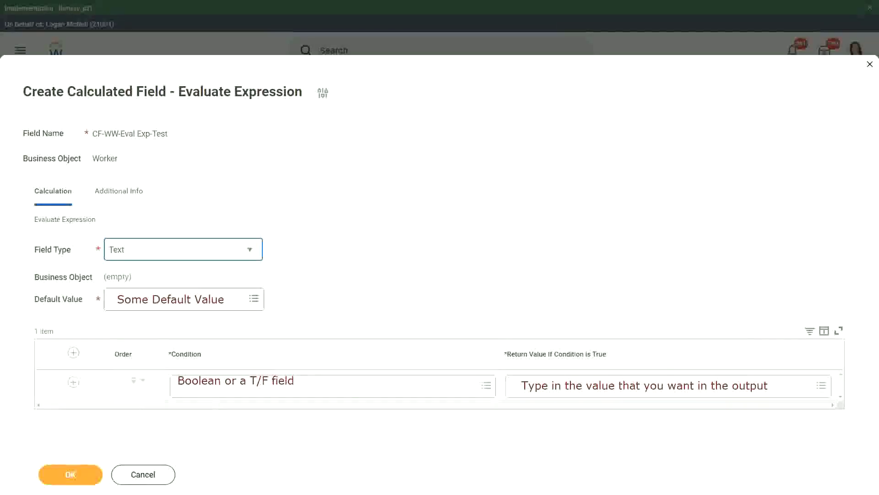
Step: Cancel the calculated field, discard unsaved changes, and dismiss the implementation banner
click(144, 475)
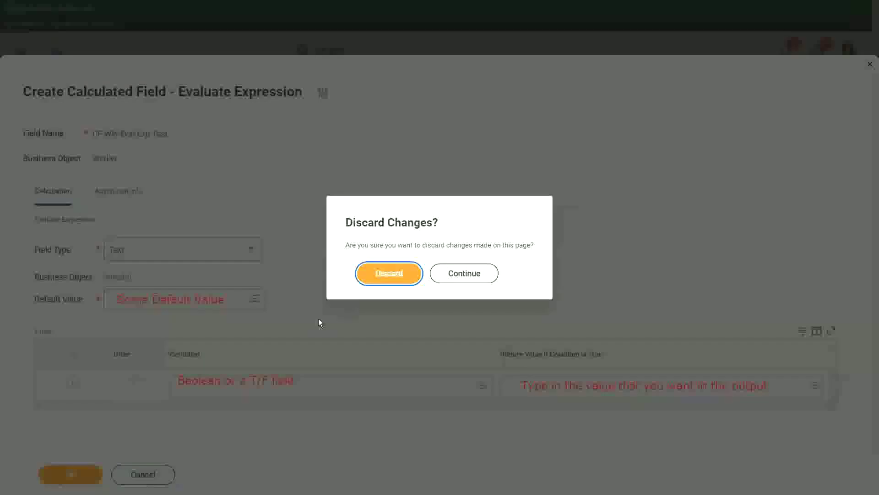
click(395, 273)
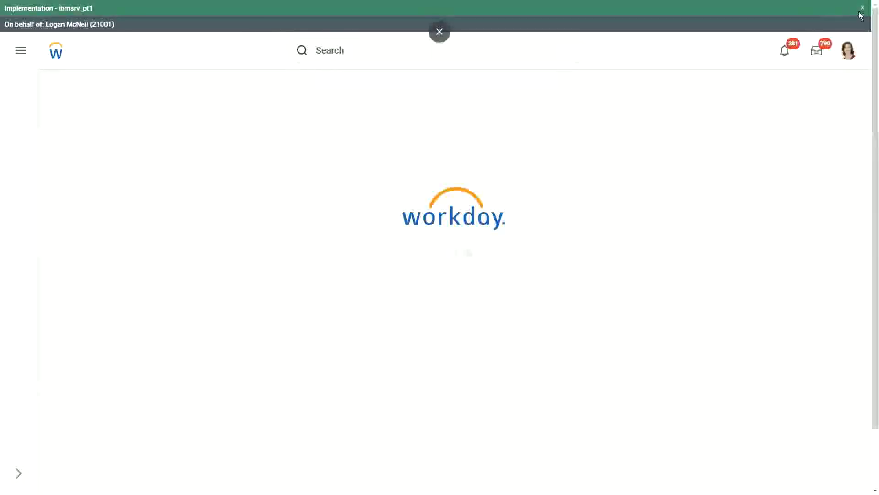
click(863, 10)
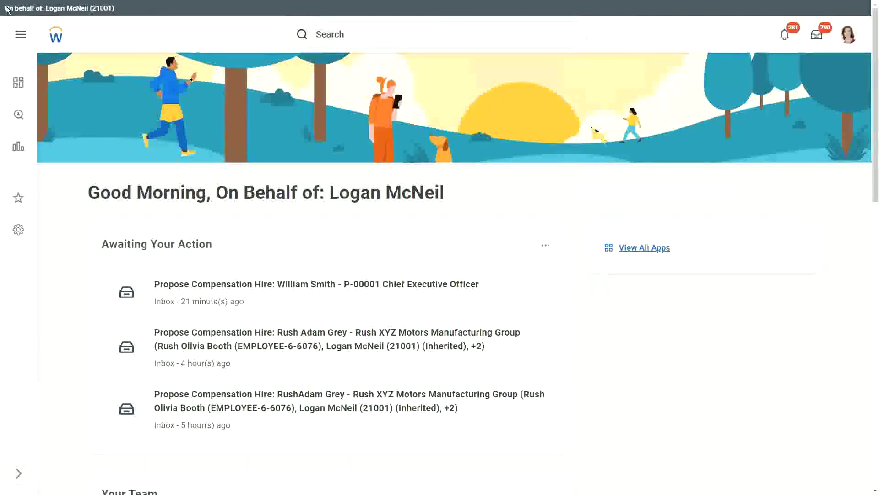
Step: Switch the browser to full screen with F11
key(F11)
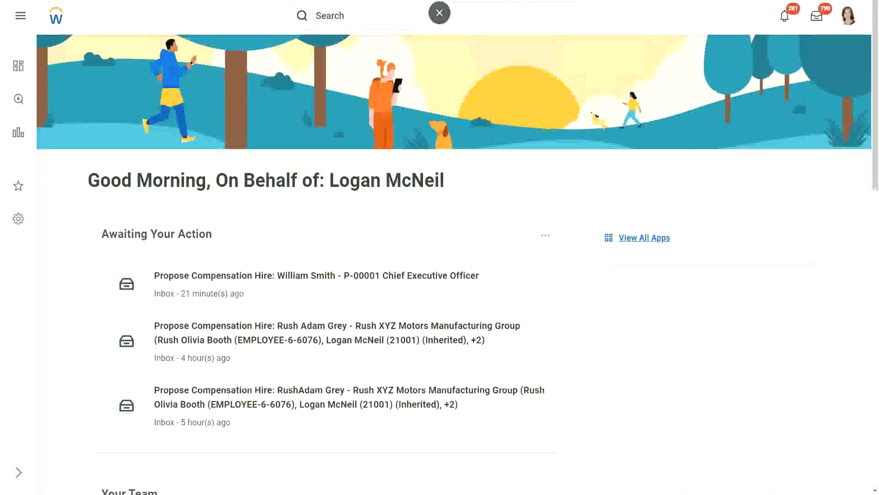